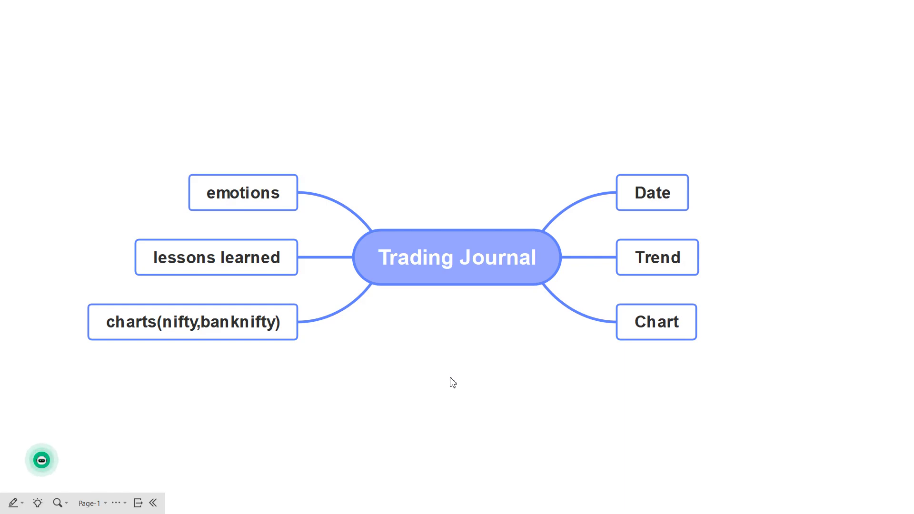
- Exit the full-screen presentation of the Trading Journal mind map in EdrawMind
key(Escape)
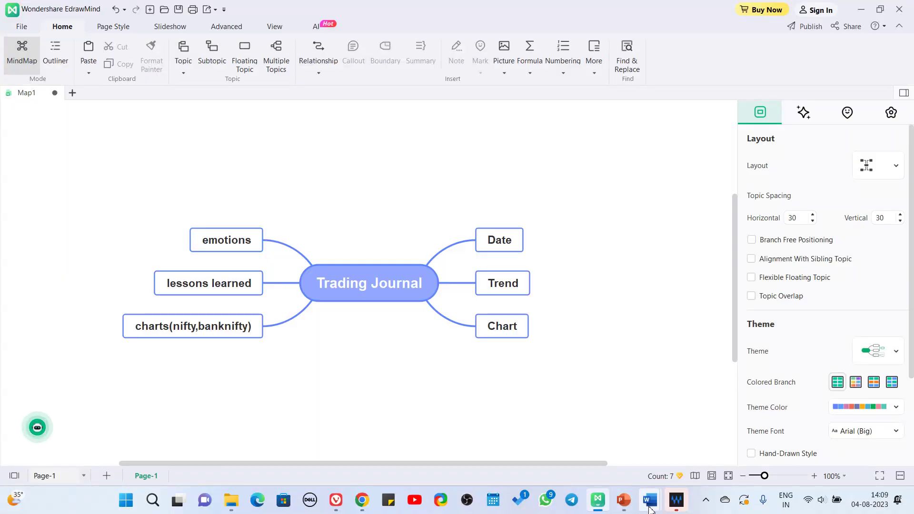
- Bring up the TREND FOLLOWING STRATEGY R1,S1 notes in Word and scroll through its lessons
mouse_move(650, 500)
click(635, 460)
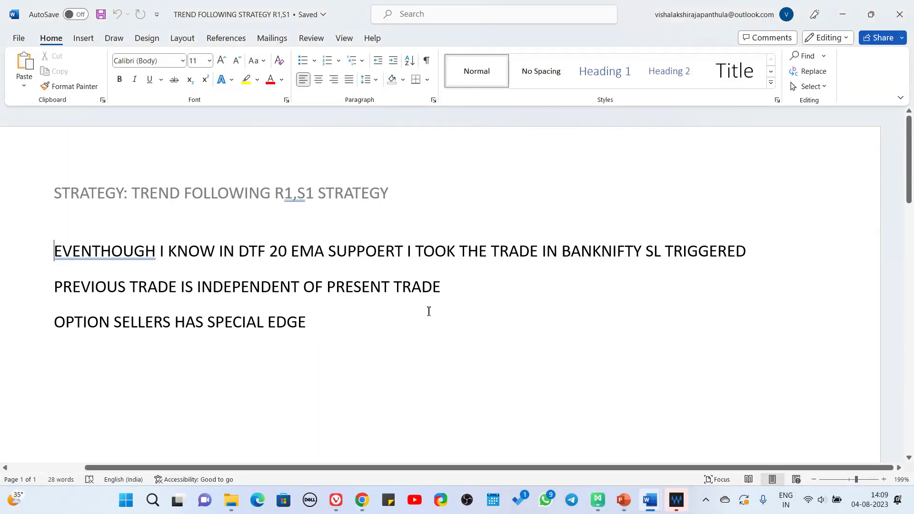
scroll(361, 318, down, 3)
scroll(360, 318, up, 3)
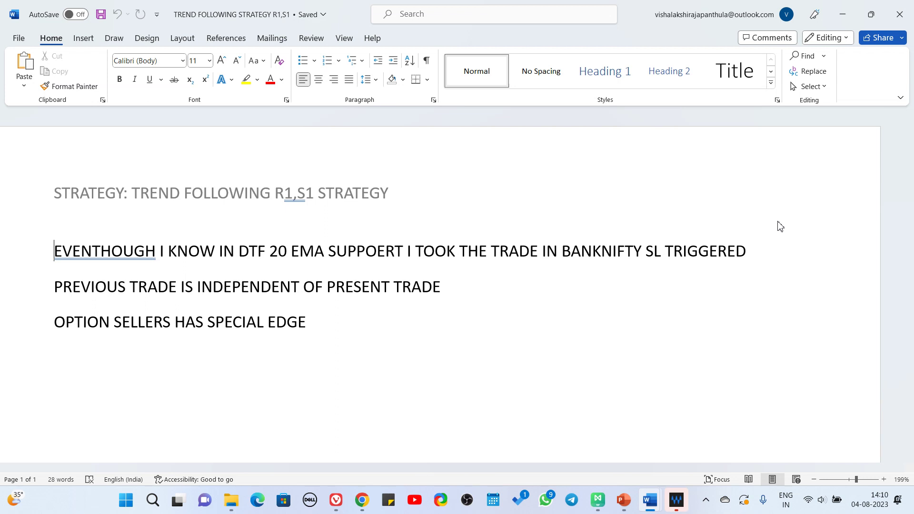
- Scroll through the R1,S1 notes before switching to the BANKNIFTY BUY AT S1,SELL AT R1 STRATEGY window
scroll(780, 224, down, 1)
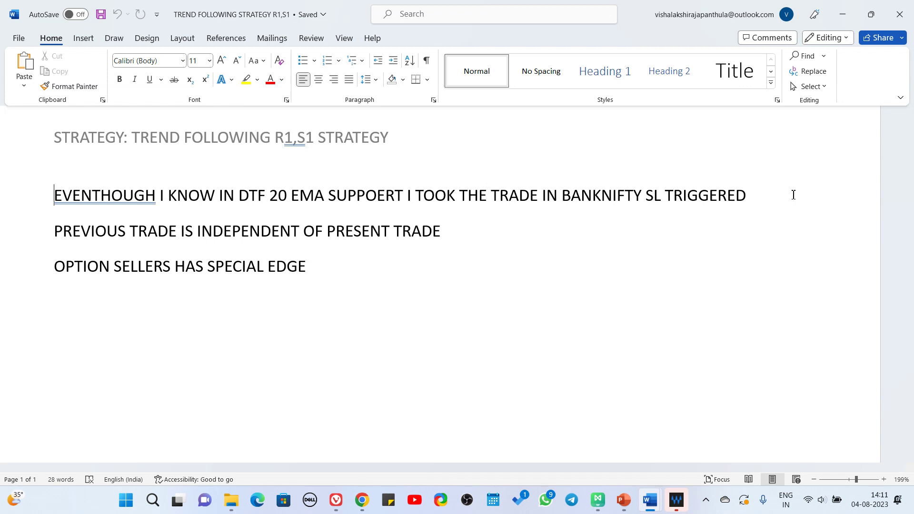
scroll(793, 195, down, 10)
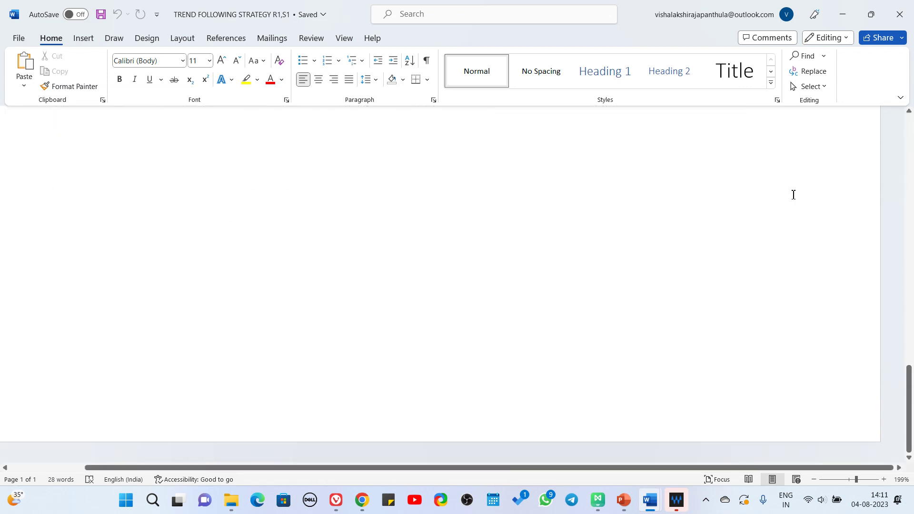
scroll(793, 194, up, 5)
scroll(794, 195, up, 5)
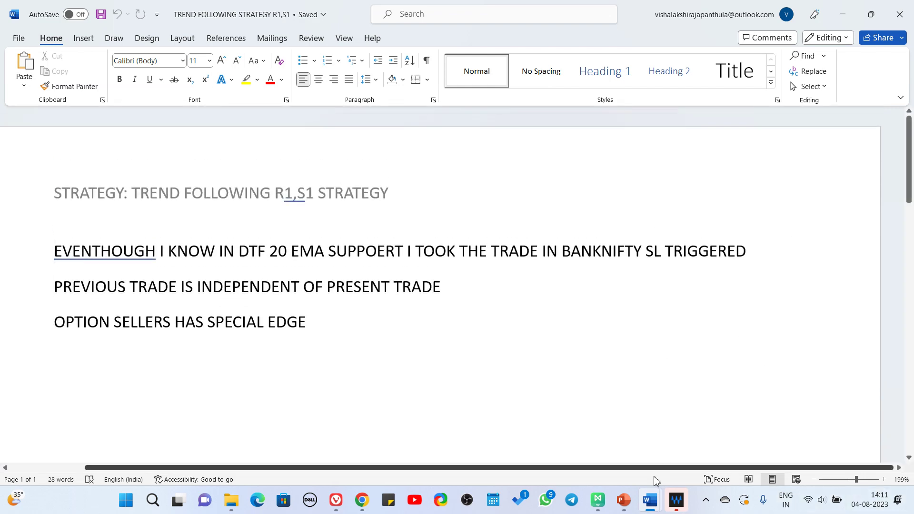
mouse_move(648, 505)
click(676, 451)
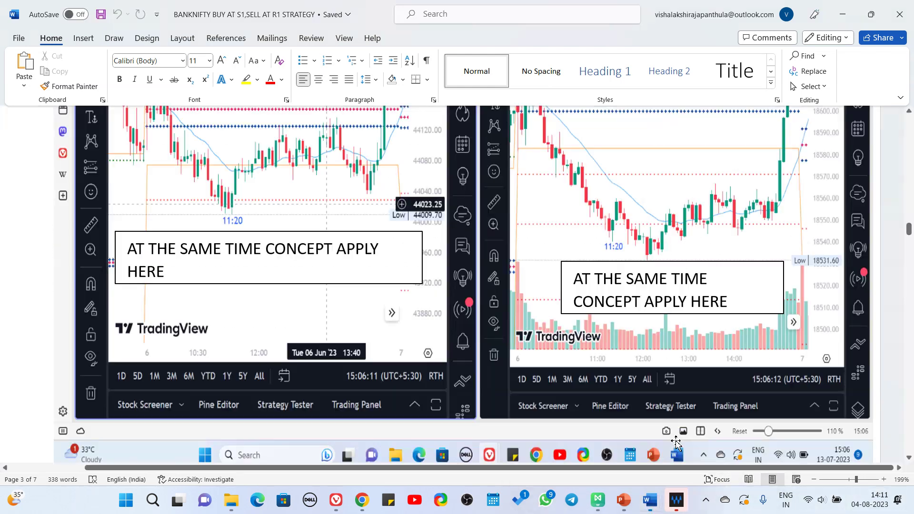
scroll(476, 257, down, 2)
scroll(476, 257, up, 10)
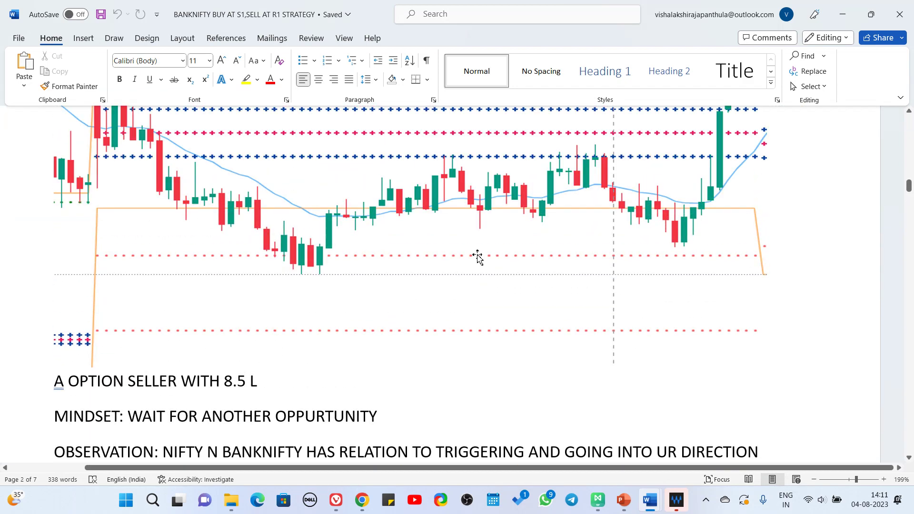
scroll(478, 257, down, 2)
scroll(479, 256, up, 6)
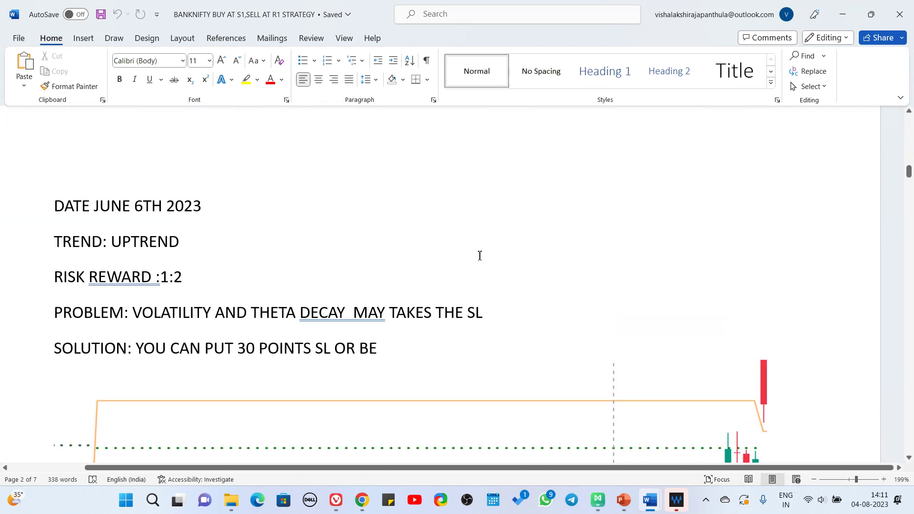
scroll(479, 256, up, 10)
scroll(480, 256, down, 7)
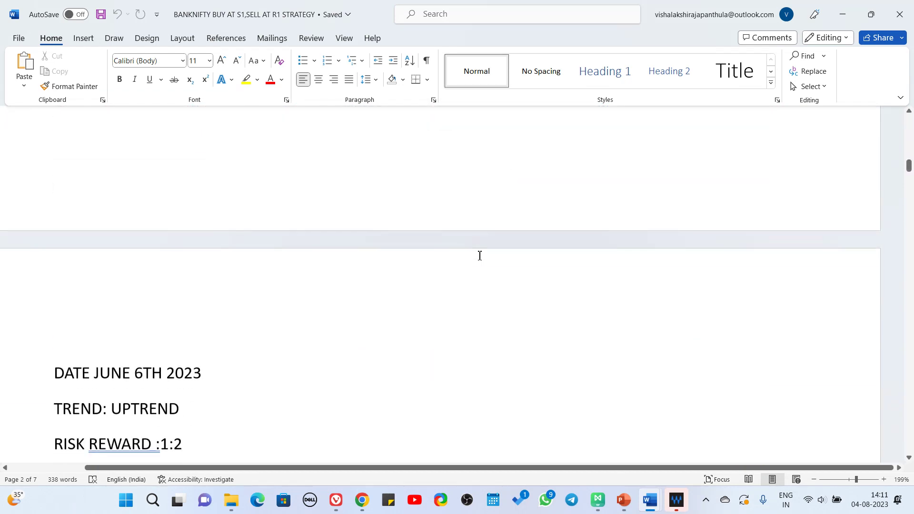
scroll(480, 255, down, 3)
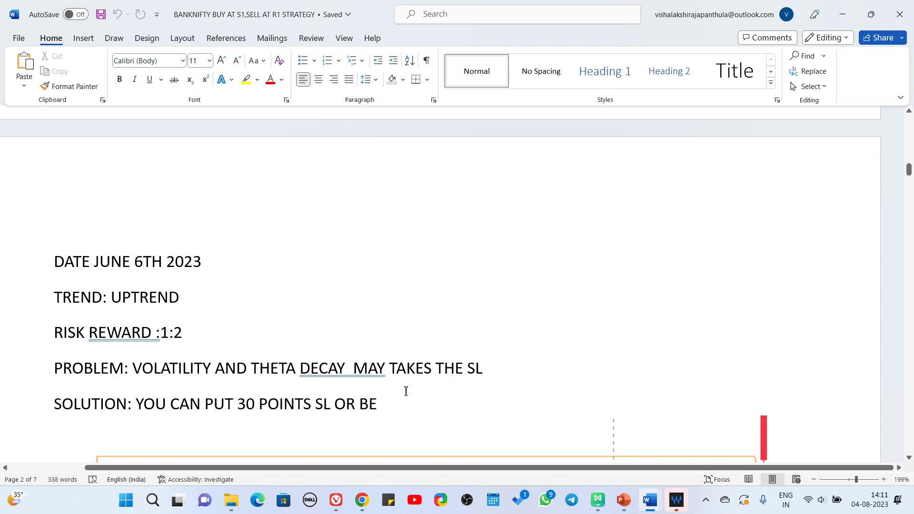
- Scroll past the observation lines to the side-by-side NIFTY Bank and Nifty 50 chart screenshot
scroll(407, 394, down, 7)
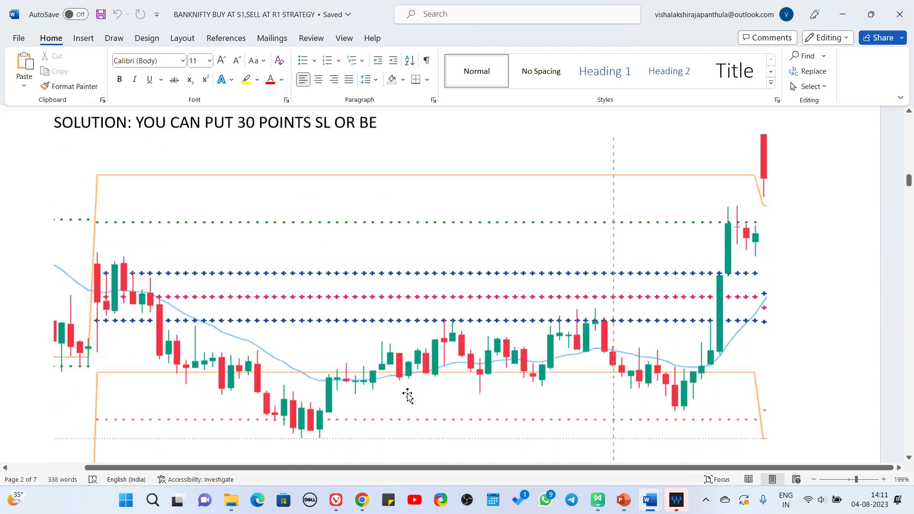
scroll(301, 323, up, 2)
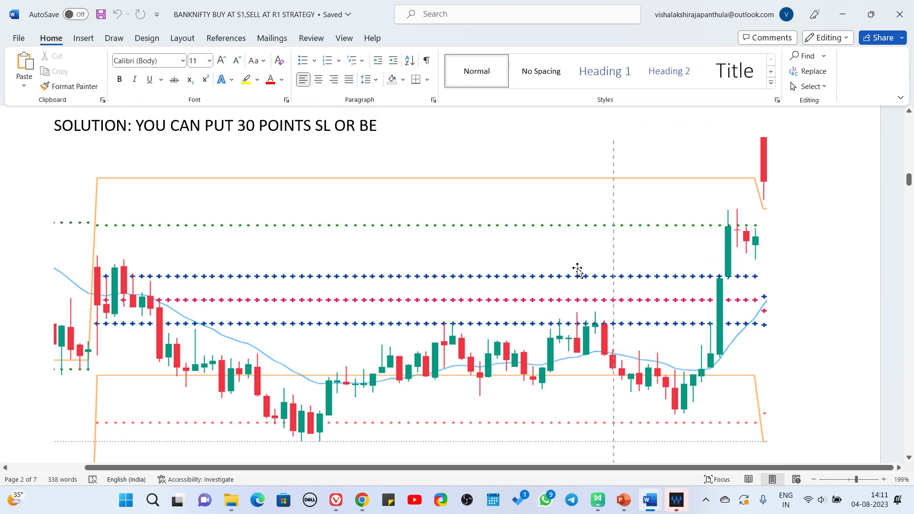
scroll(447, 311, down, 5)
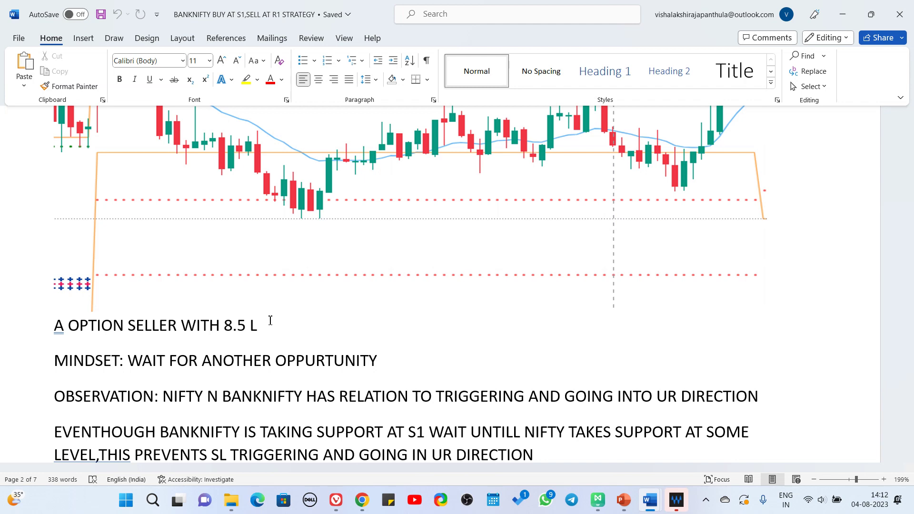
scroll(270, 320, down, 7)
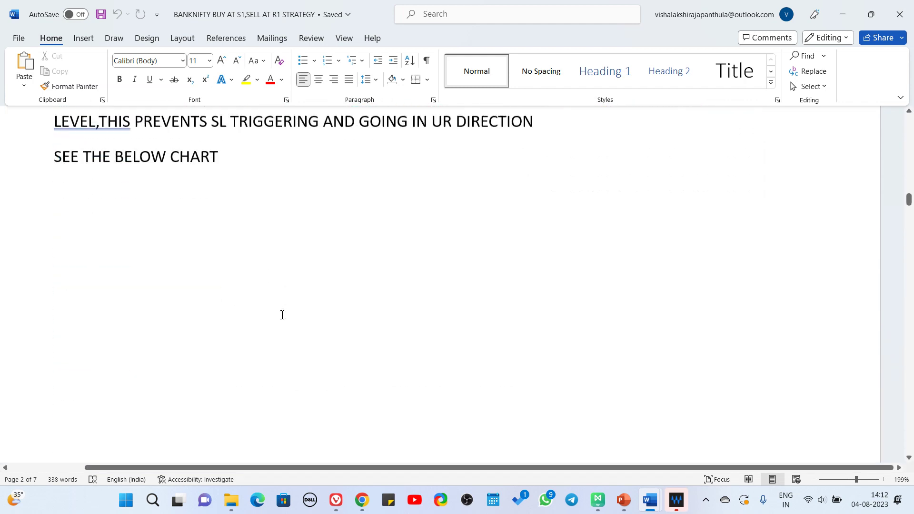
scroll(437, 216, up, 6)
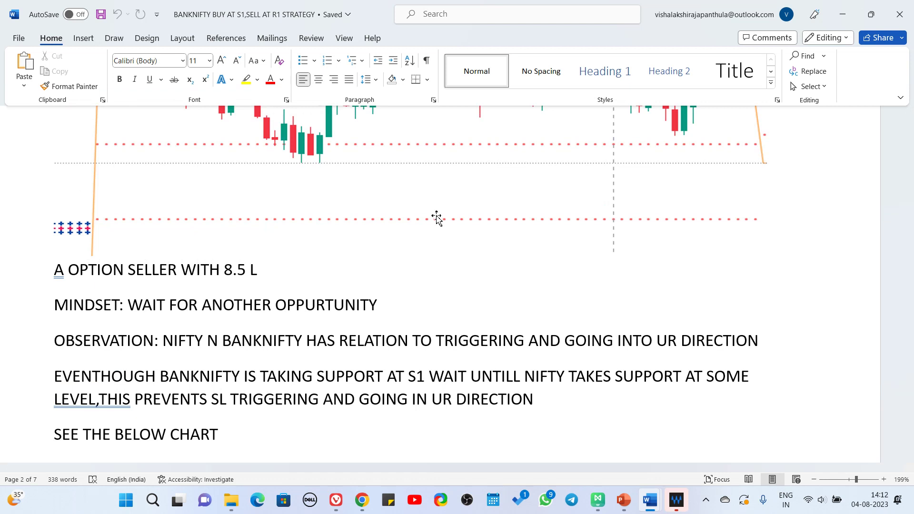
scroll(437, 217, down, 3)
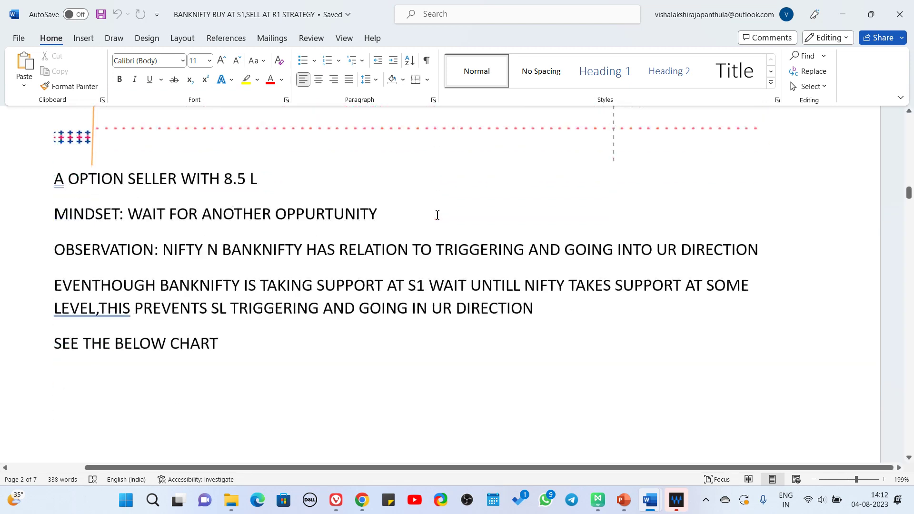
scroll(437, 215, down, 3)
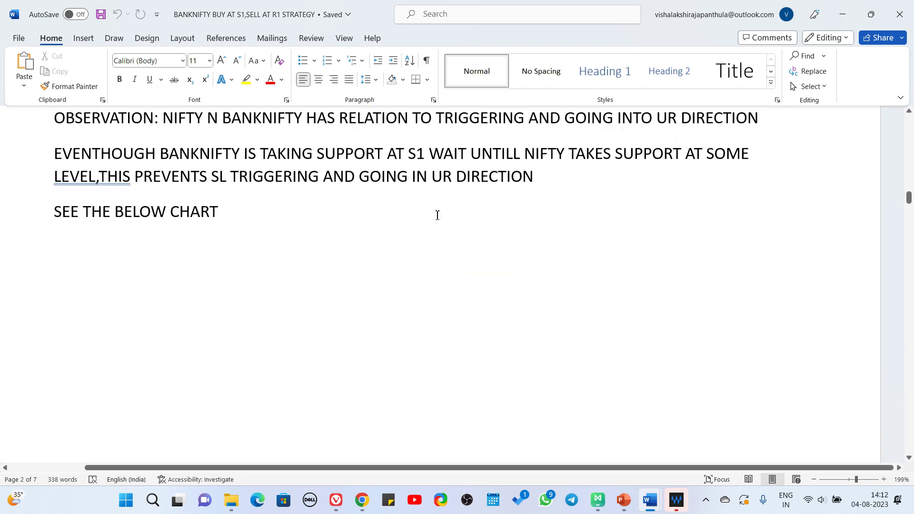
scroll(438, 215, down, 12)
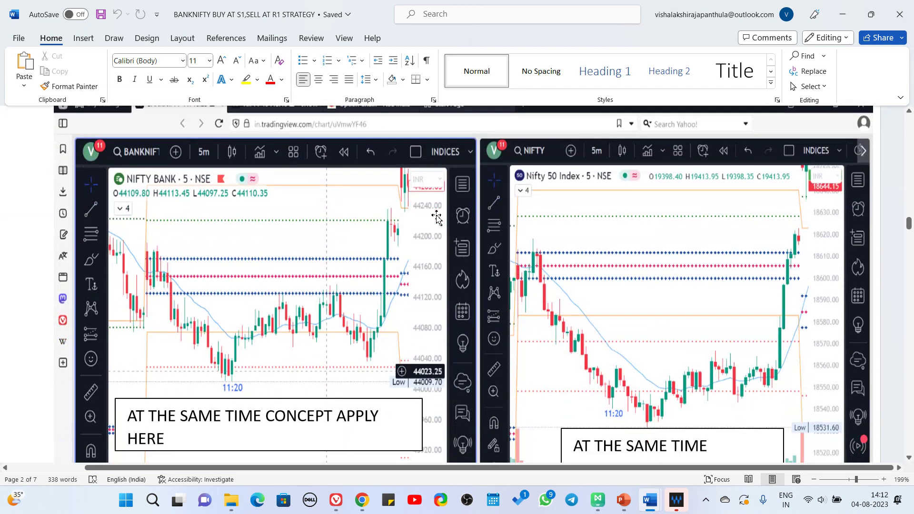
- Scroll past the JUNE 13 TH 2023 notes to the page 4 NIFTY chart with 20–23 point SL
scroll(435, 215, down, 3)
scroll(206, 328, down, 6)
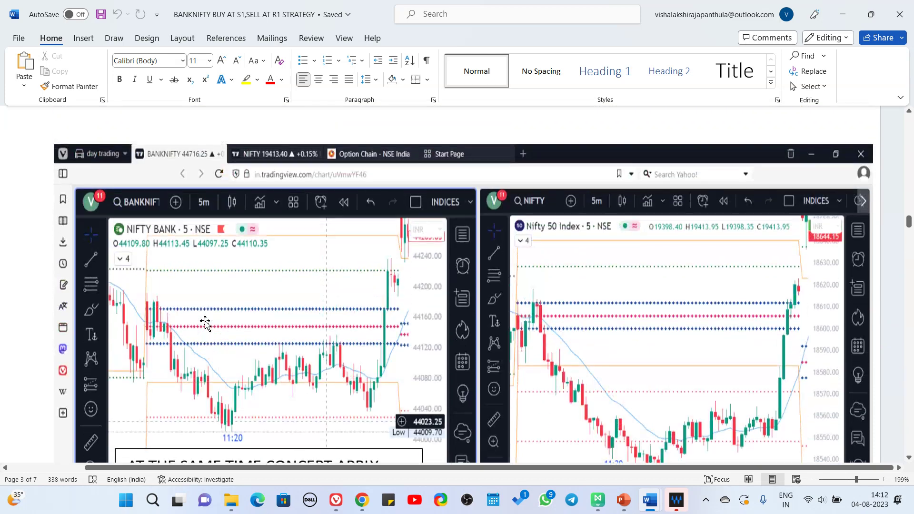
scroll(206, 327, down, 2)
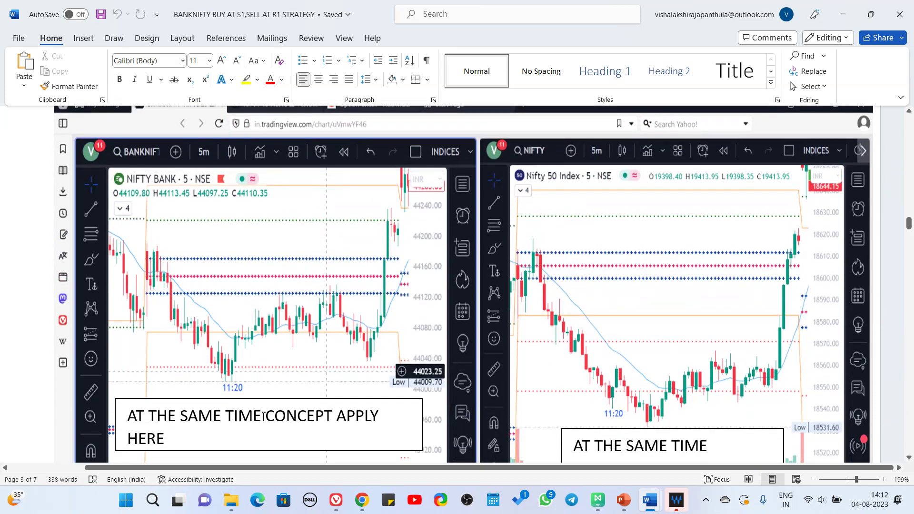
scroll(503, 371, down, 1)
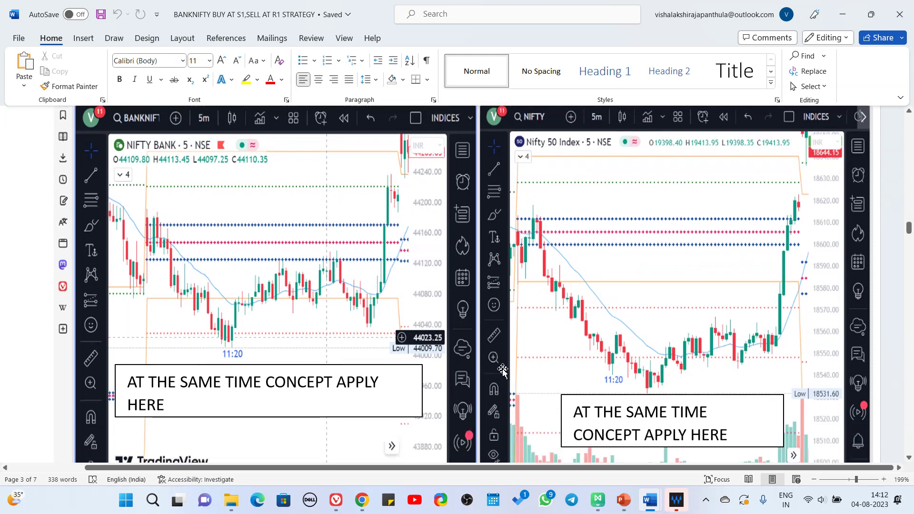
scroll(503, 371, down, 8)
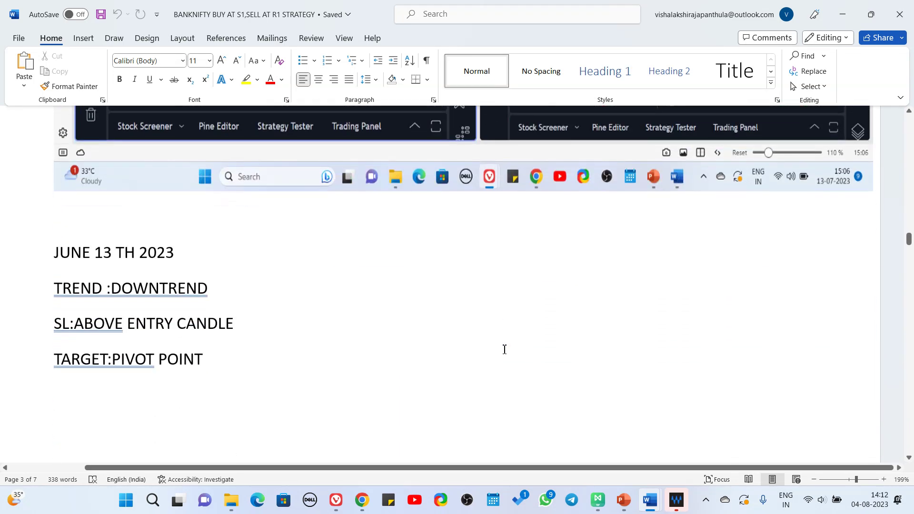
scroll(505, 349, down, 10)
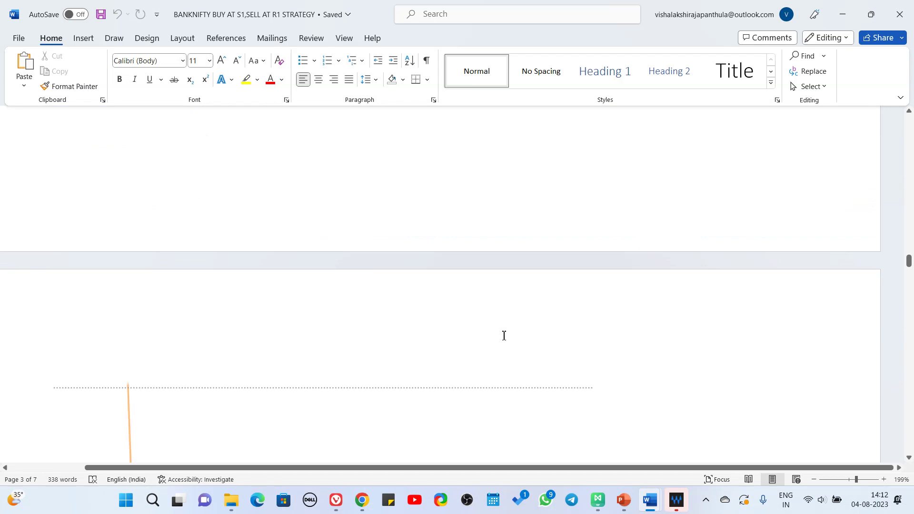
scroll(504, 336, down, 8)
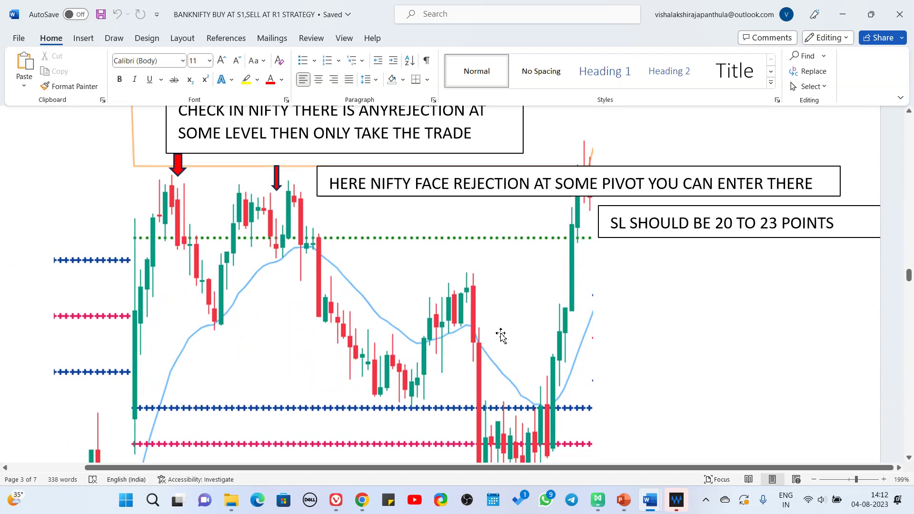
scroll(501, 335, up, 2)
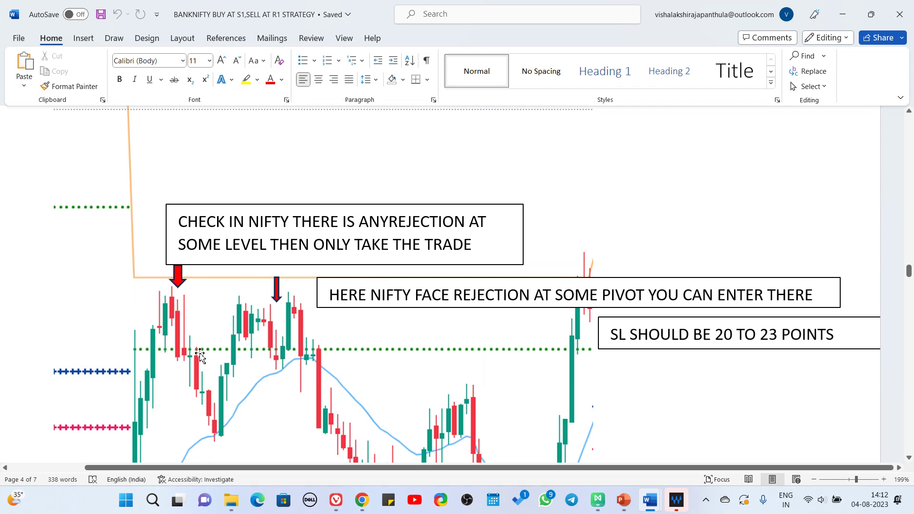
scroll(339, 307, down, 4)
scroll(274, 257, up, 2)
scroll(184, 276, up, 1)
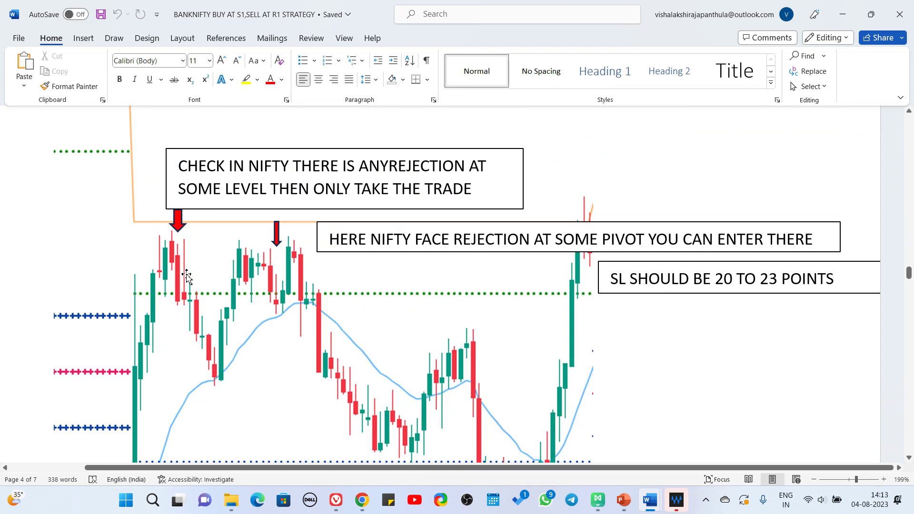
scroll(312, 354, down, 2)
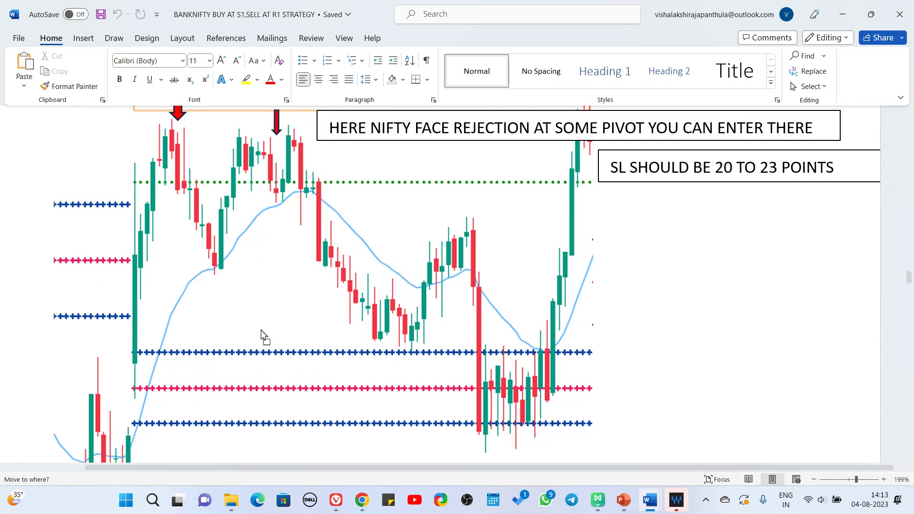
- Select the annotated NIFTY chart, then scroll past the TETHA DECAY notes to the PERFECT ENTRY HERE chart
click(306, 291)
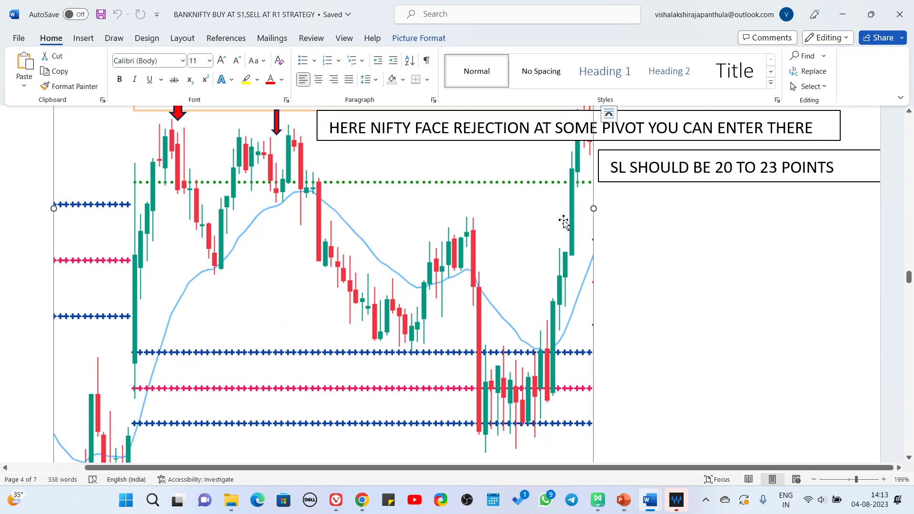
drag(910, 277, 910, 270)
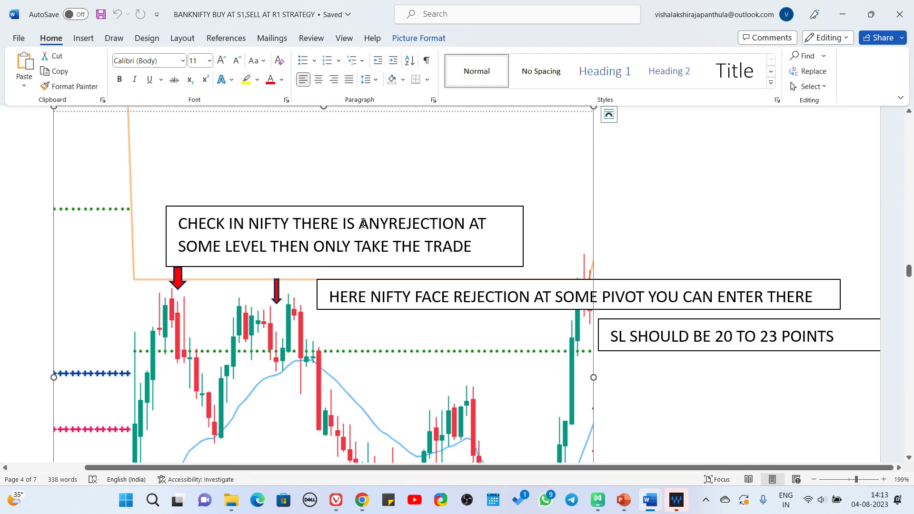
scroll(363, 223, down, 10)
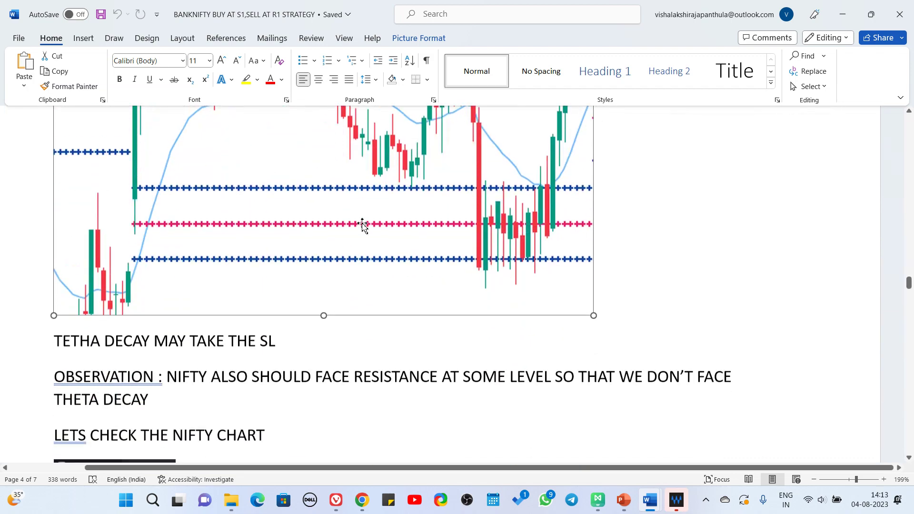
scroll(363, 224, down, 6)
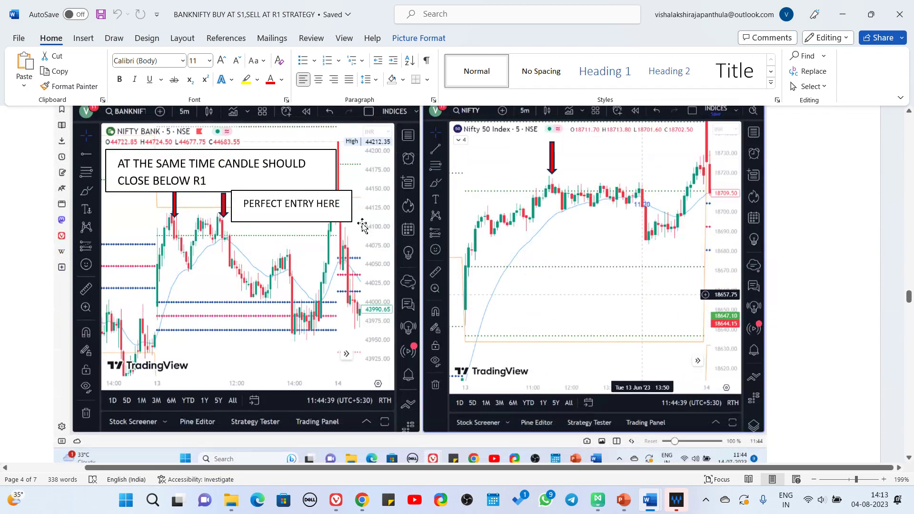